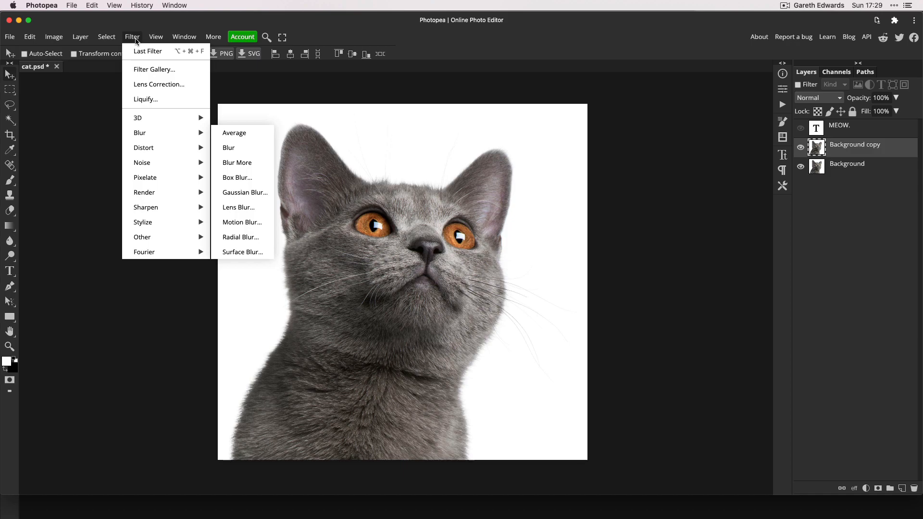
Preview the Pinch filter on the Background copy layer with an amount of 100%.
mouse_move(192, 147)
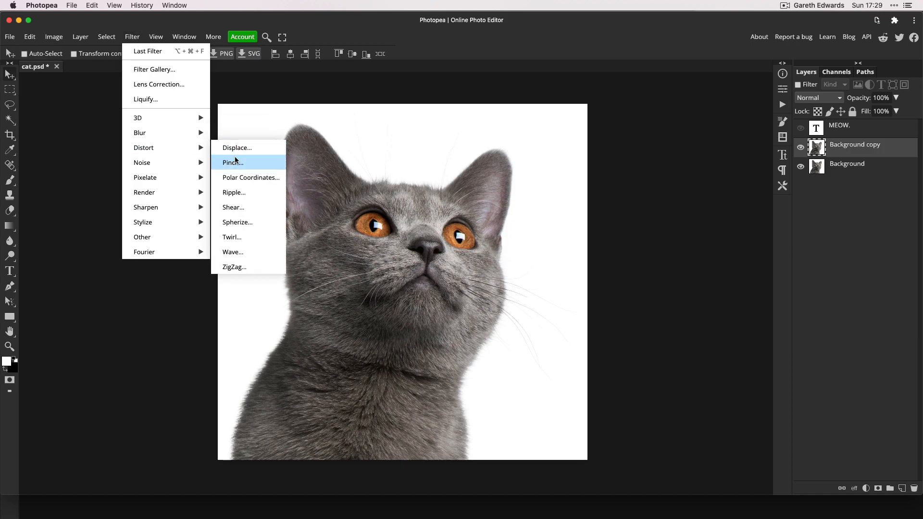
left_click(235, 163)
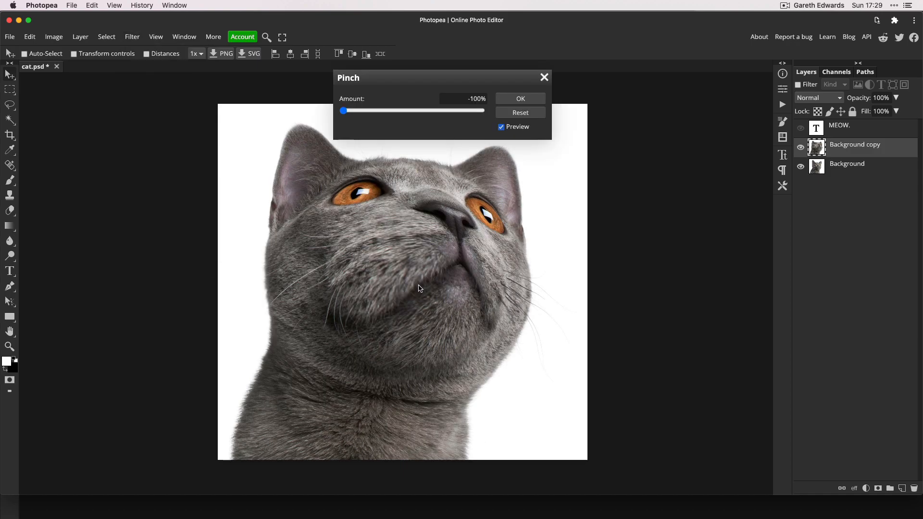
left_click_drag(392, 82, 389, 84)
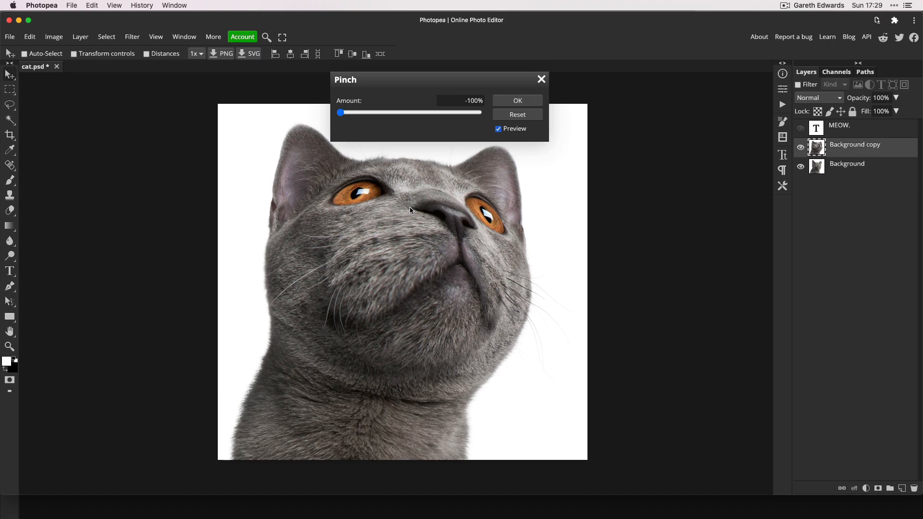
left_click(464, 103)
type("100")
key("Return")
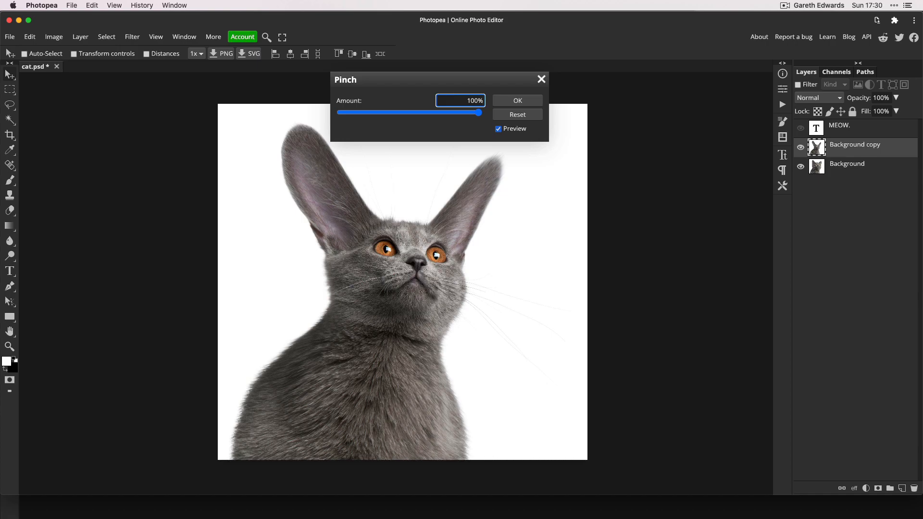
Lower the pinch amount to 95% and return it to 100%.
left_click_drag(463, 84, 480, 78)
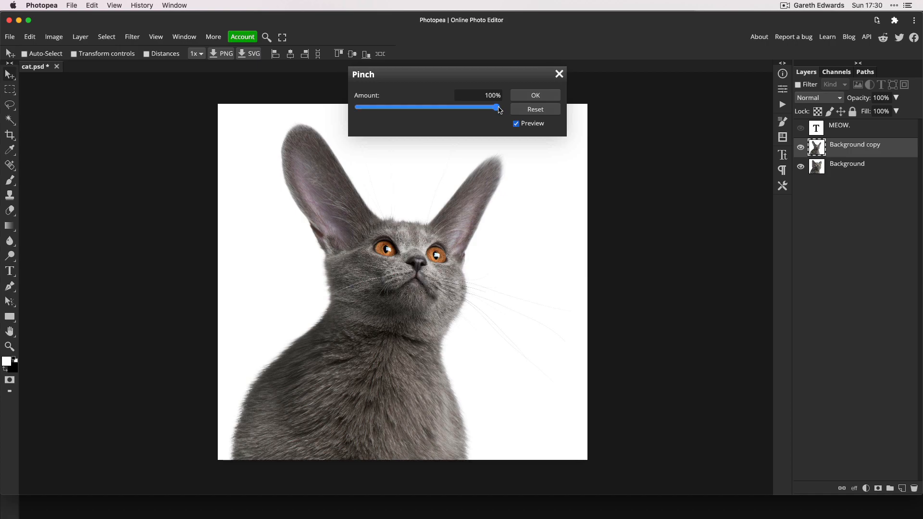
left_click_drag(501, 110, 492, 110)
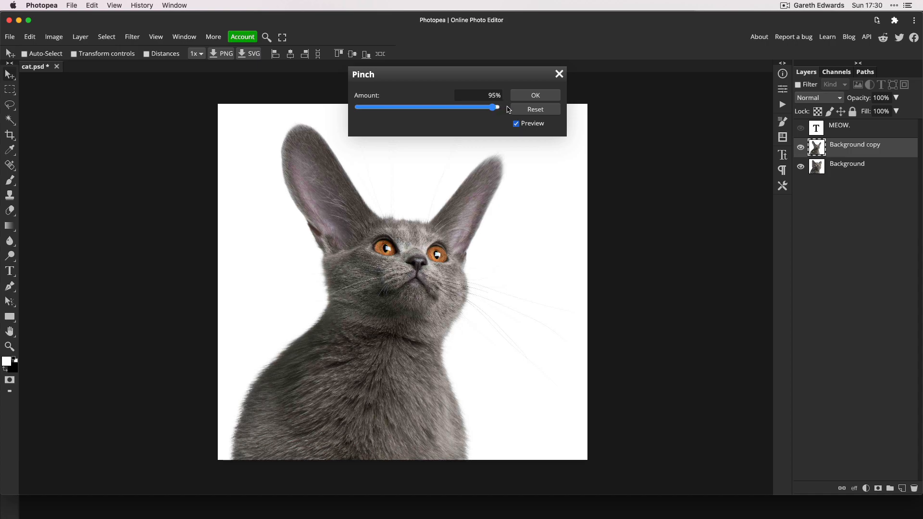
left_click_drag(494, 107, 501, 107)
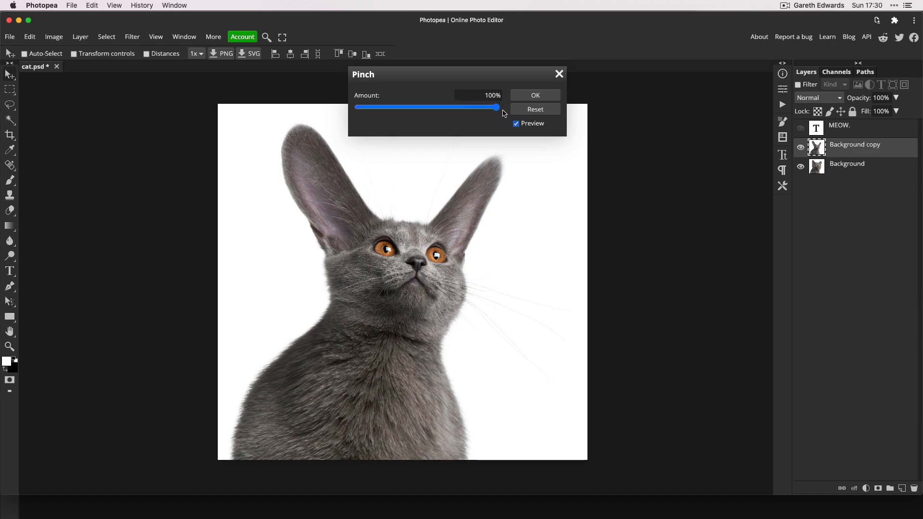
Preview stronger negative pinch amounts beyond the slider's range, first -200% and then -400%.
left_click(481, 97)
type("-2")
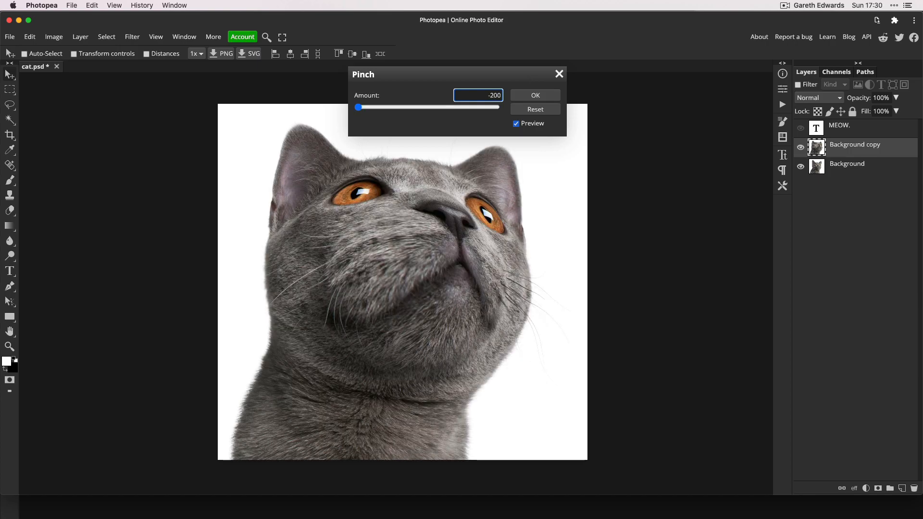
type("00")
key("Return")
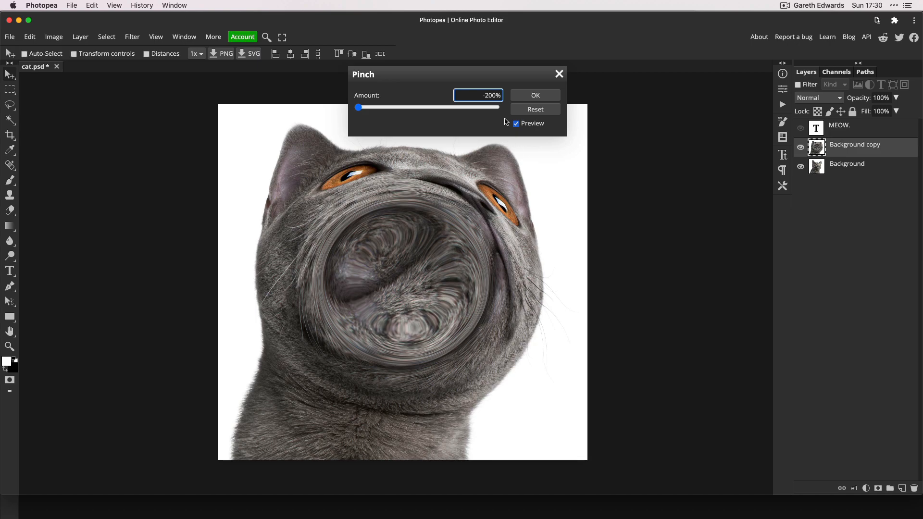
left_click_drag(480, 95, 510, 94)
key("BackSpace")
type("-400%")
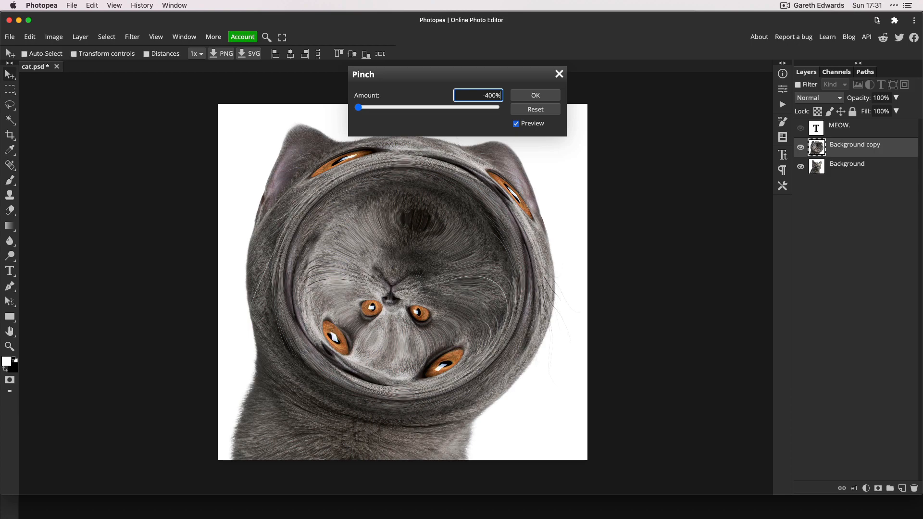
Preview a pinch amount of -700% and dismiss the filter without applying it.
left_click_drag(484, 96, 514, 100)
type("6")
key("BackSpace")
type("700")
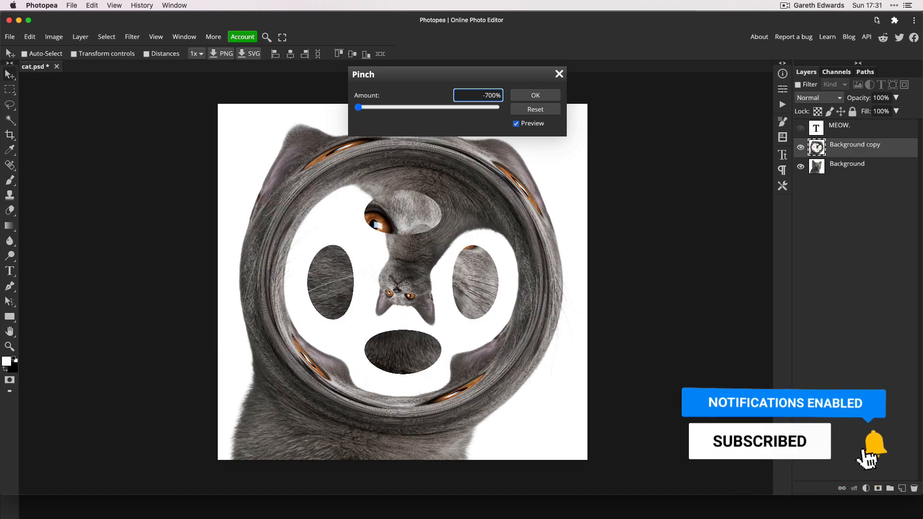
left_click(558, 74)
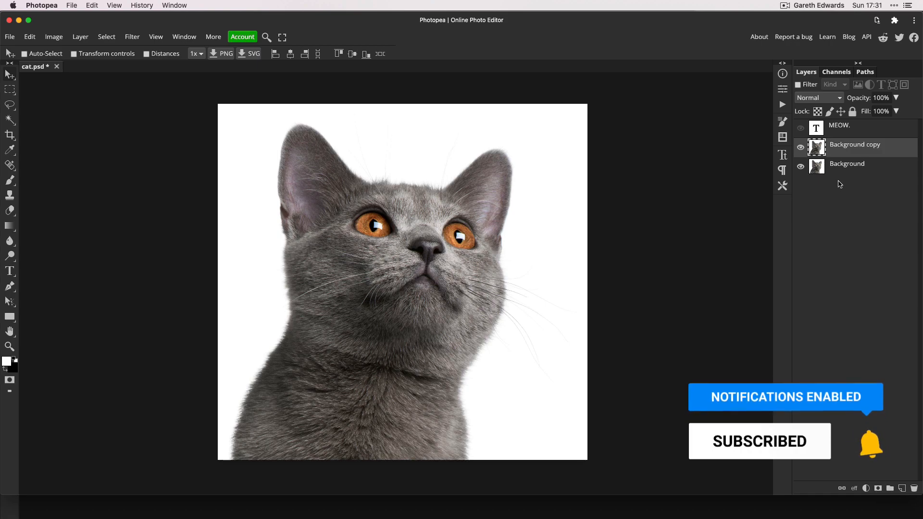
Show and select the MEOW. text layer and move its text slightly higher on the cat's chest.
left_click(800, 129)
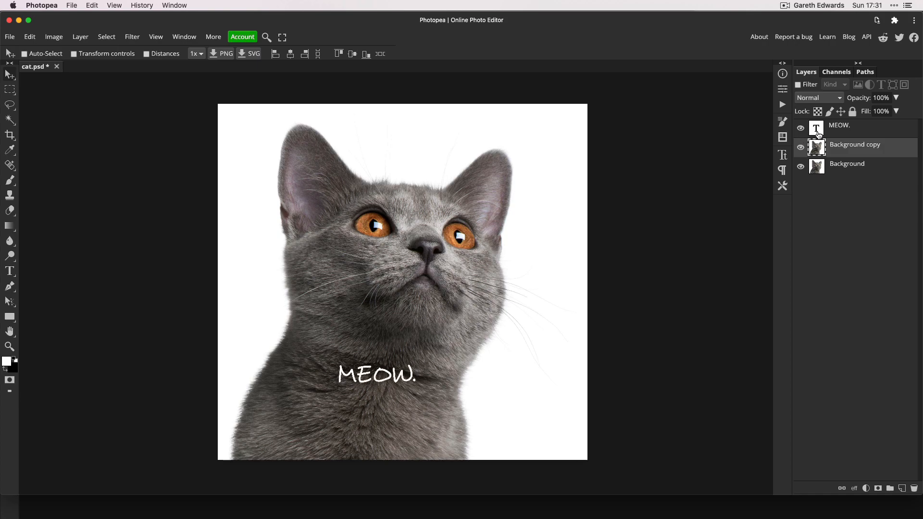
left_click(817, 132)
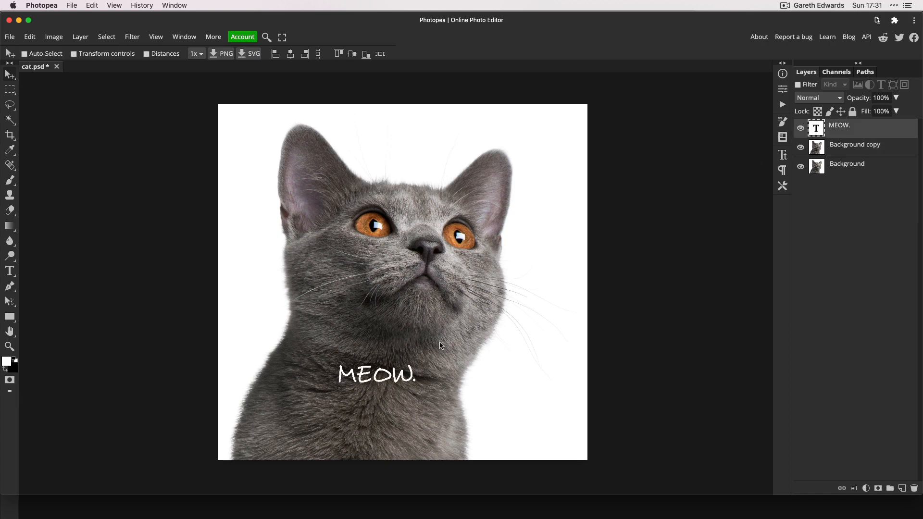
left_click_drag(394, 377, 409, 362)
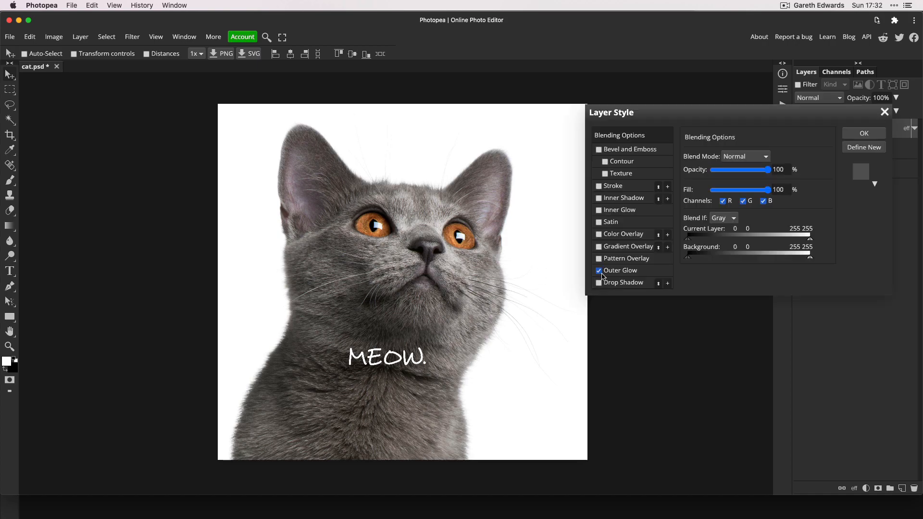
Configure the text's Outer Glow with 10% spread, 200 px size and 84% range.
left_click(615, 272)
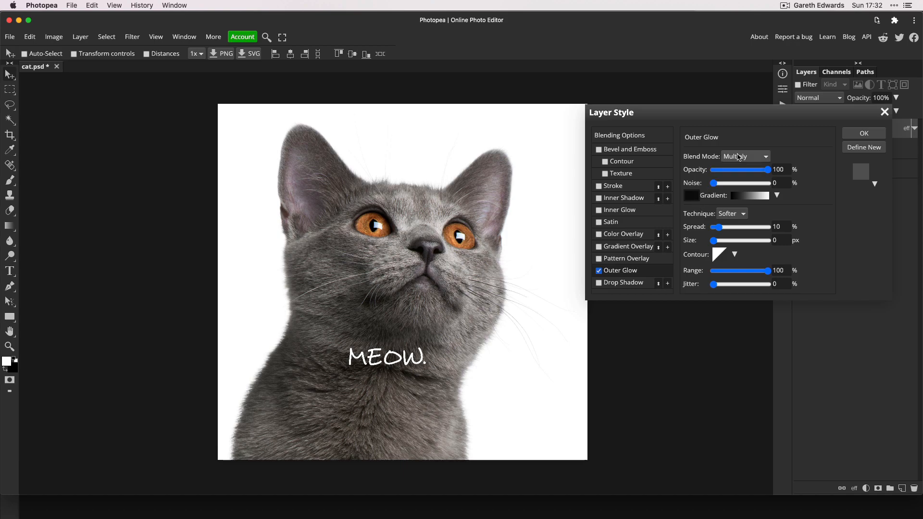
left_click_drag(715, 240, 702, 226)
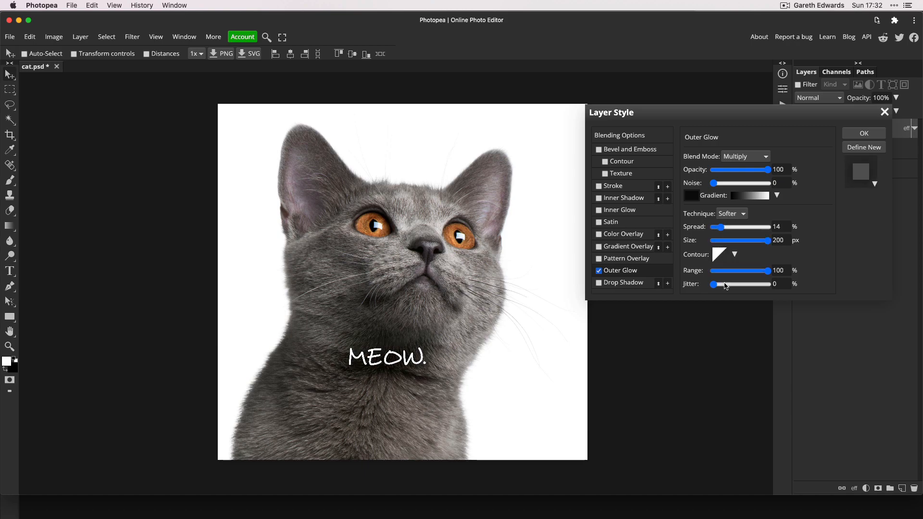
left_click(752, 271)
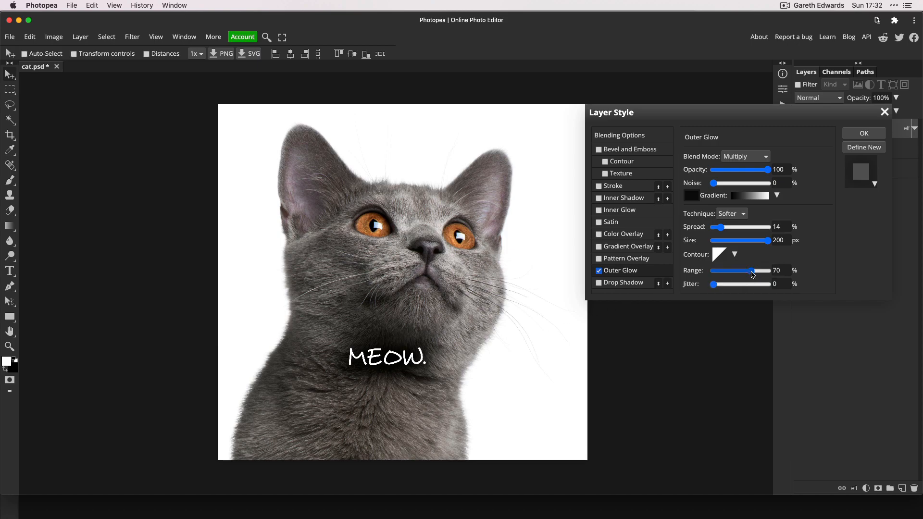
left_click_drag(753, 275, 758, 271)
left_click_drag(724, 232, 717, 230)
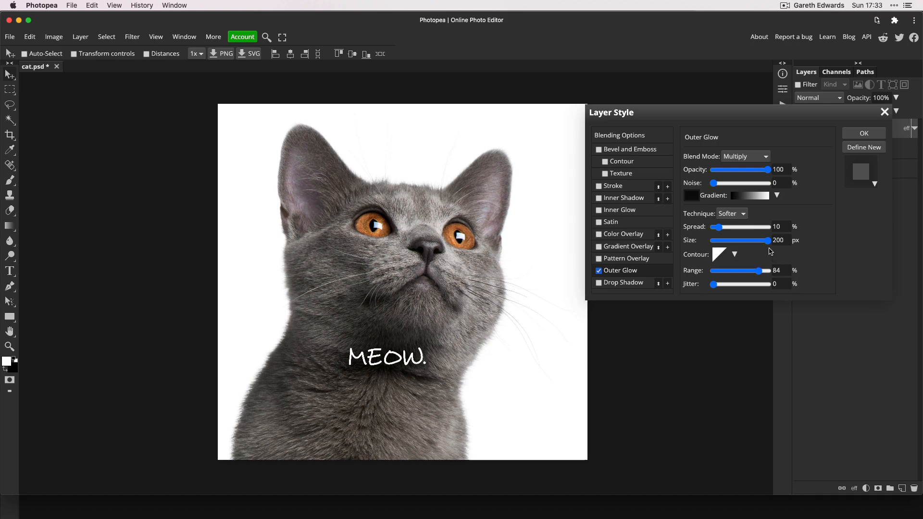
Set the Outer Glow size to 500 px and apply the layer style to the text.
left_click_drag(768, 241, 775, 241)
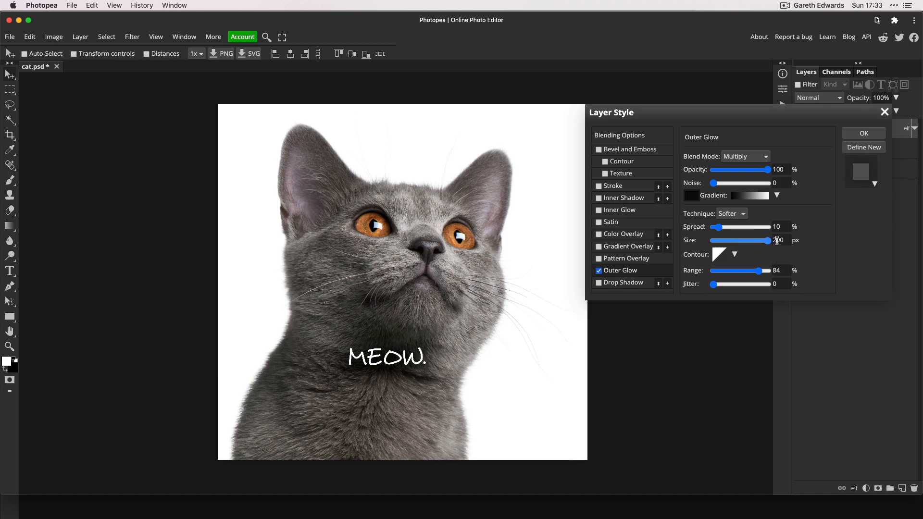
key("Tab")
type("5")
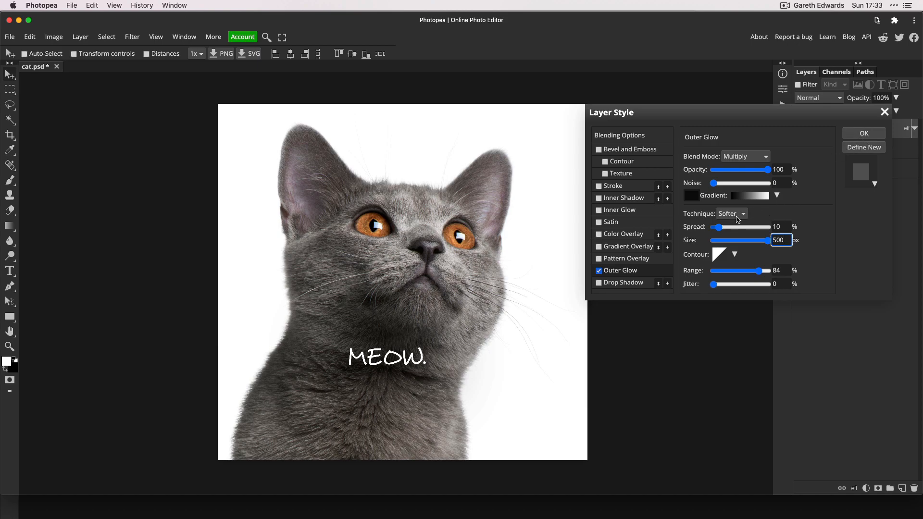
left_click(864, 133)
Move the MEOW. text lower on the cat's chest and toggle the layer and its effects to compare the glow.
left_click_drag(398, 357, 387, 389)
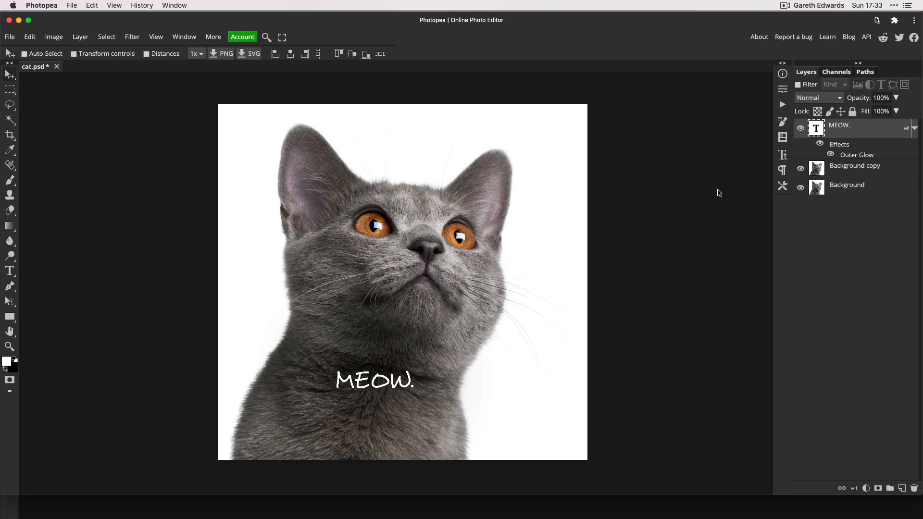
left_click(800, 129)
left_click(801, 129)
left_click(821, 144)
left_click(821, 146)
left_click_drag(403, 376, 402, 384)
left_click_drag(402, 383, 398, 404)
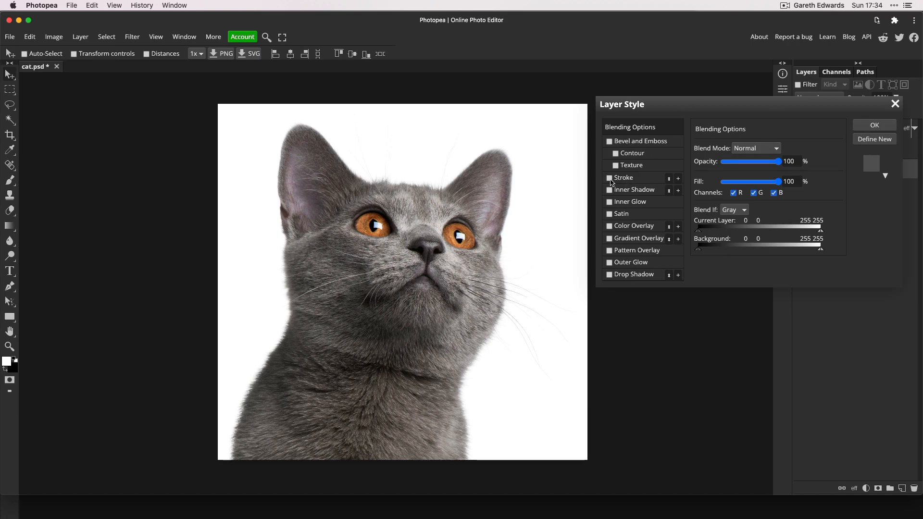
Add a pink Stroke positioned inside the edges of the Background copy layer.
left_click(611, 180)
left_click(623, 179)
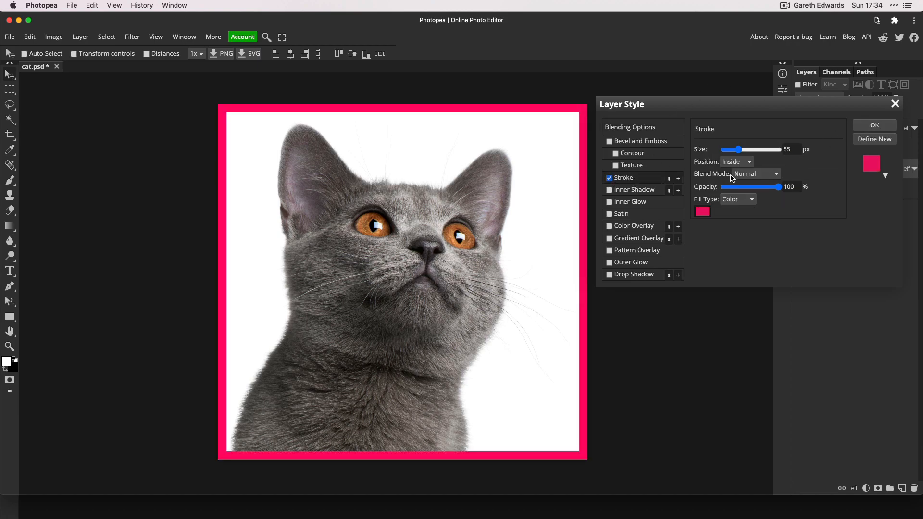
left_click(734, 164)
left_click(734, 161)
Widen the Background copy layer's stroke to 200 px.
left_click_drag(738, 150, 744, 152)
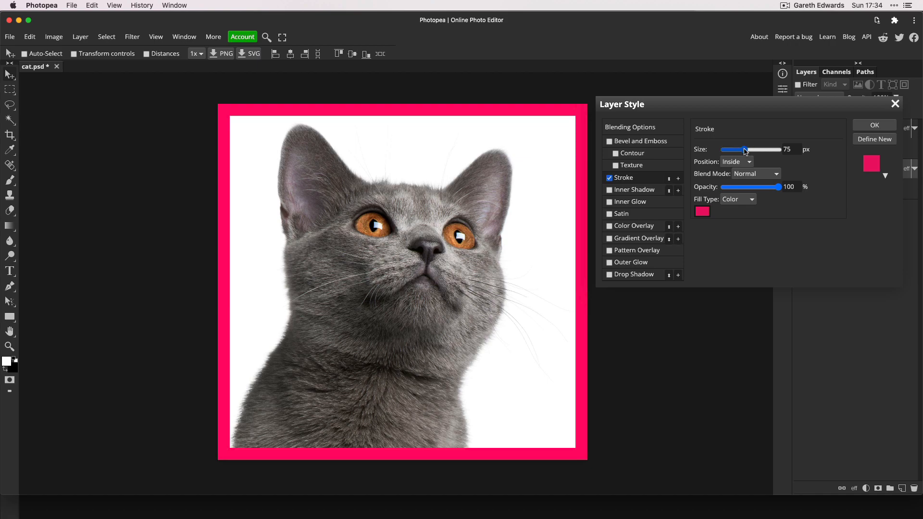
left_click_drag(748, 153, 753, 155)
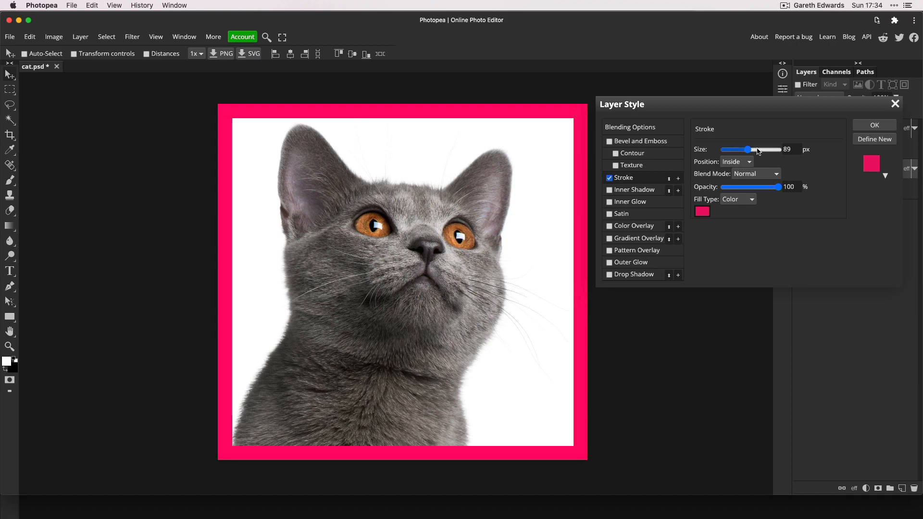
left_click(750, 152)
left_click_drag(748, 149, 786, 153)
type("200")
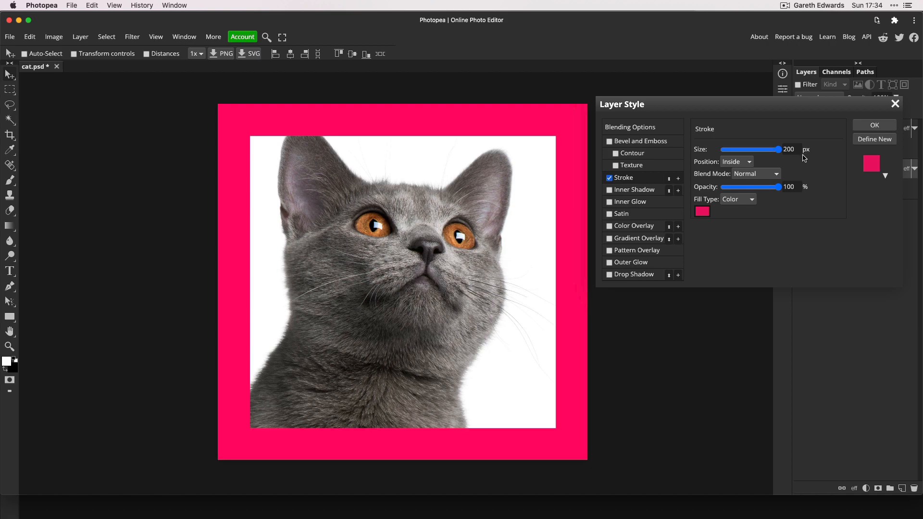
Open the stroke's size value for editing.
left_click_drag(795, 151, 754, 144)
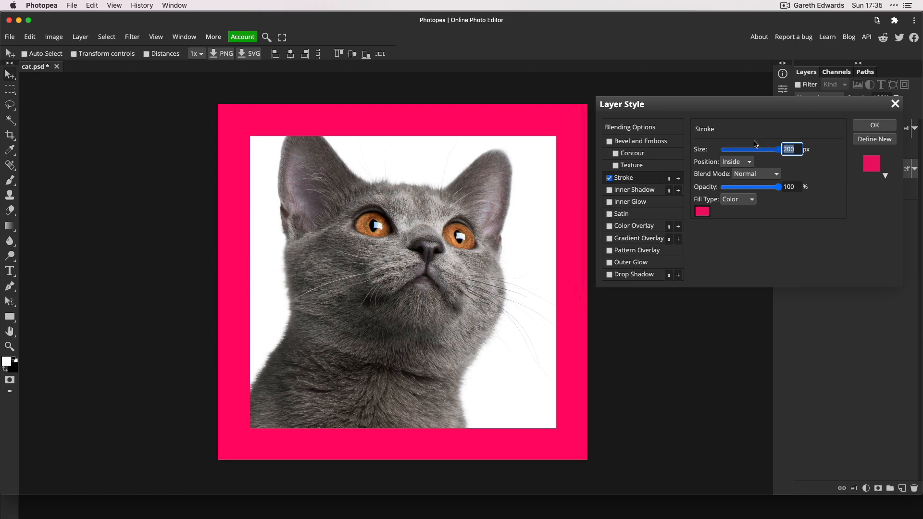